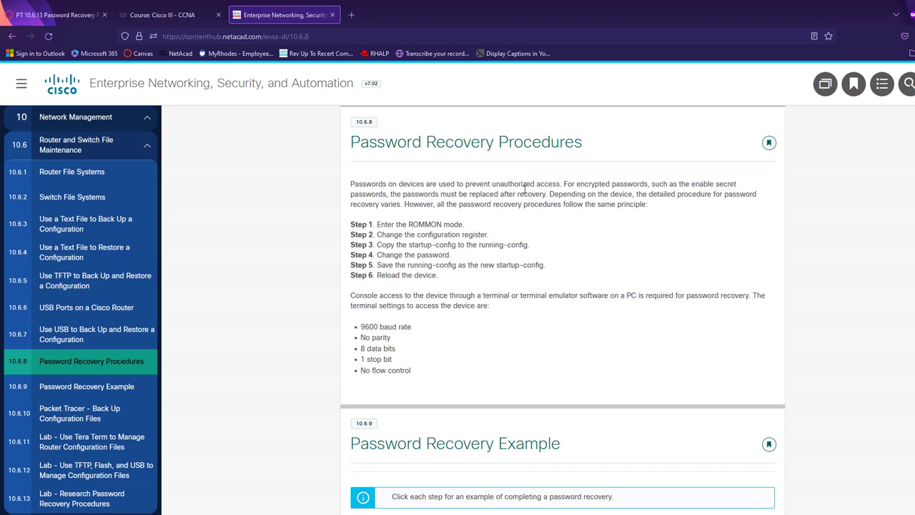
# Step: Switch from the password recovery lesson to Packet Tracer and open the laptop's terminal with the default port configuration
pyautogui.scroll(-4, 524, 188)
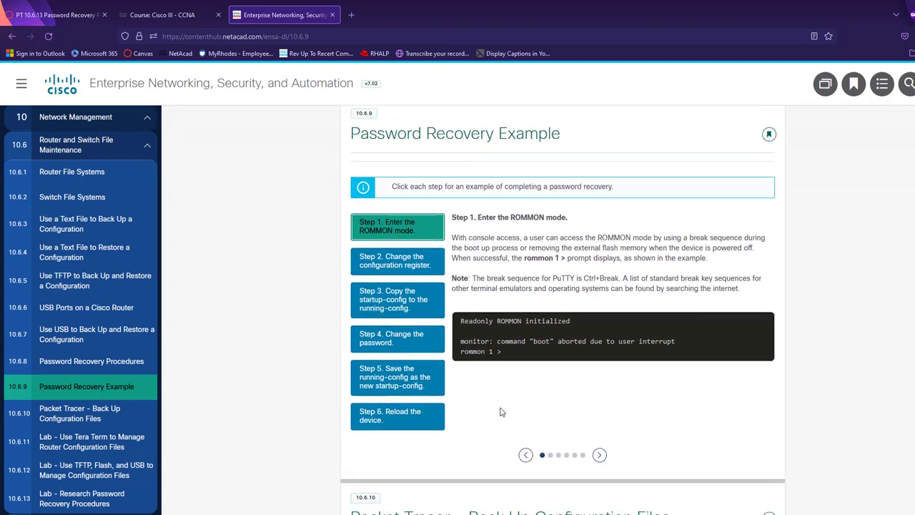
pyautogui.hotkey('alt', 'Tab')
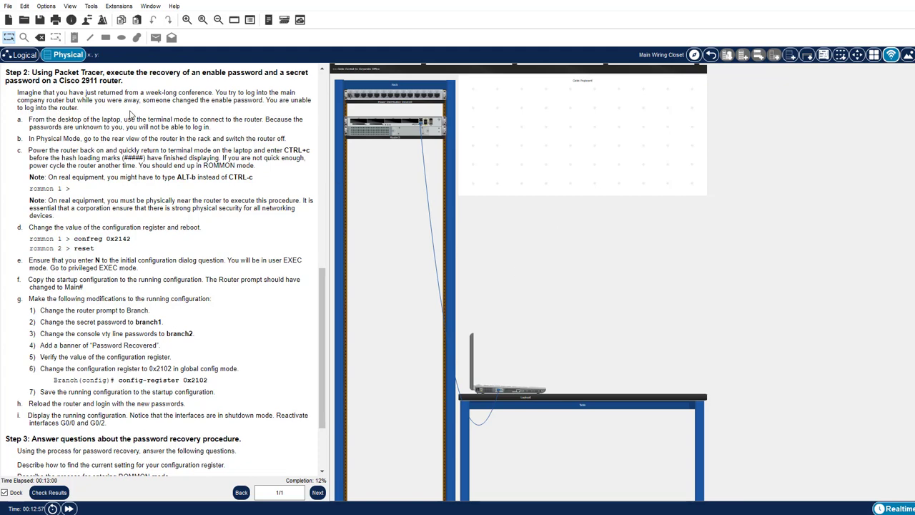
pyautogui.click(524, 396)
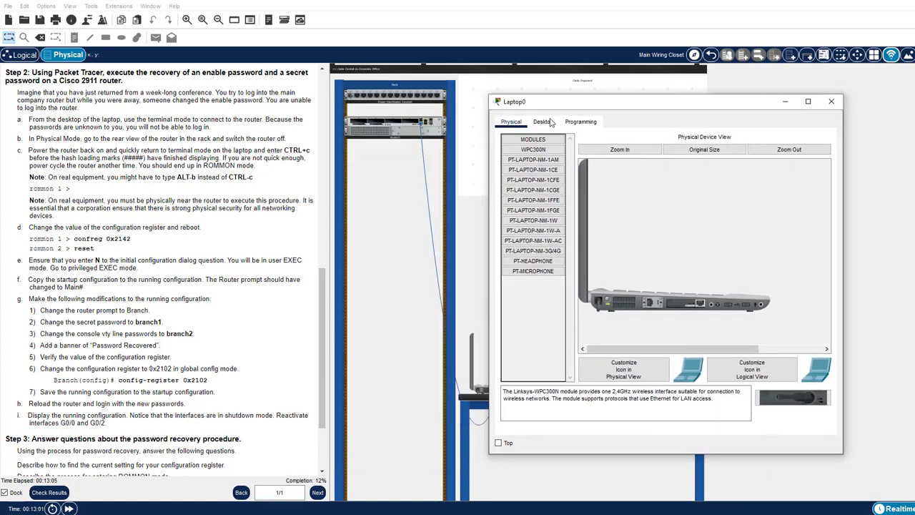
pyautogui.click(543, 122)
pyautogui.click(667, 164)
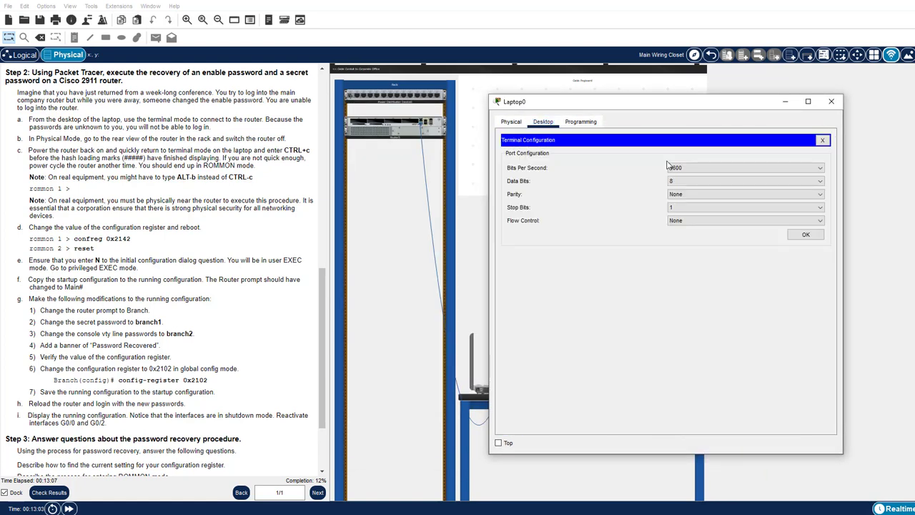
pyautogui.click(812, 235)
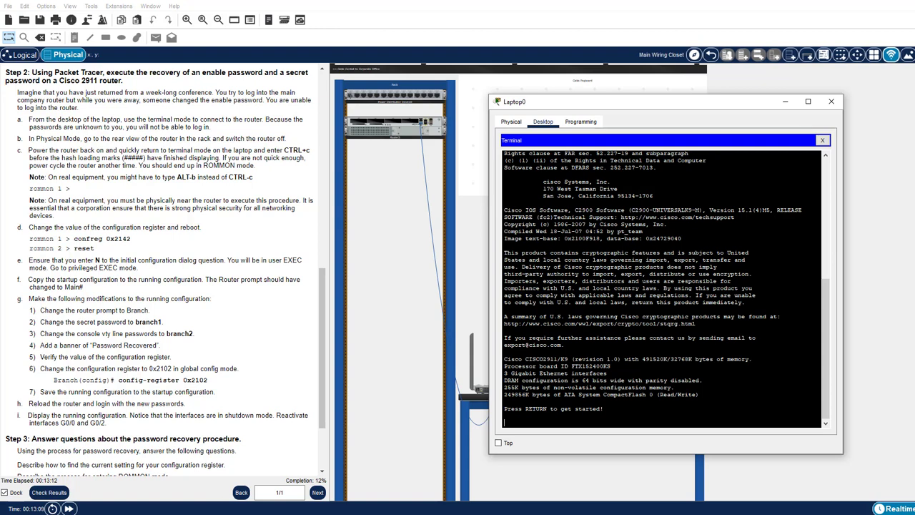
# Step: Try to log in to the router console from the laptop's terminal with blank passwords
pyautogui.press('Return')
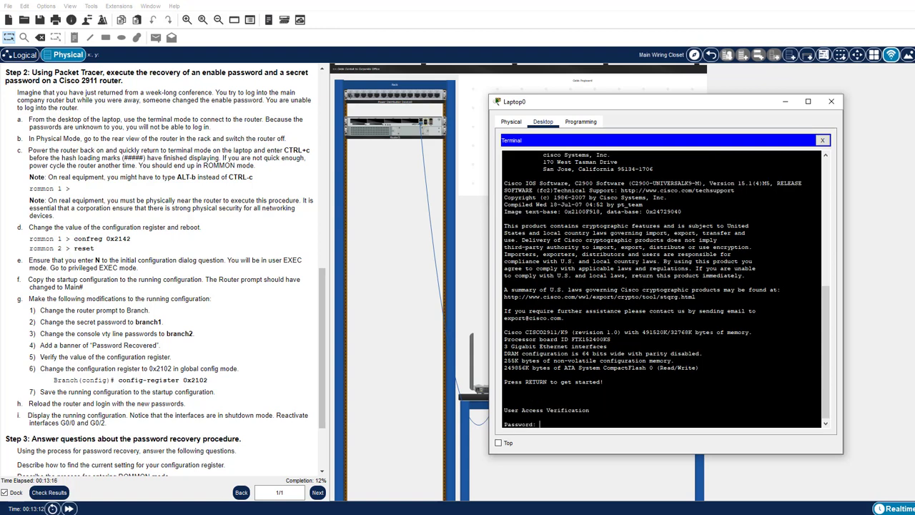
pyautogui.press('Return')
pyautogui.press('Return')
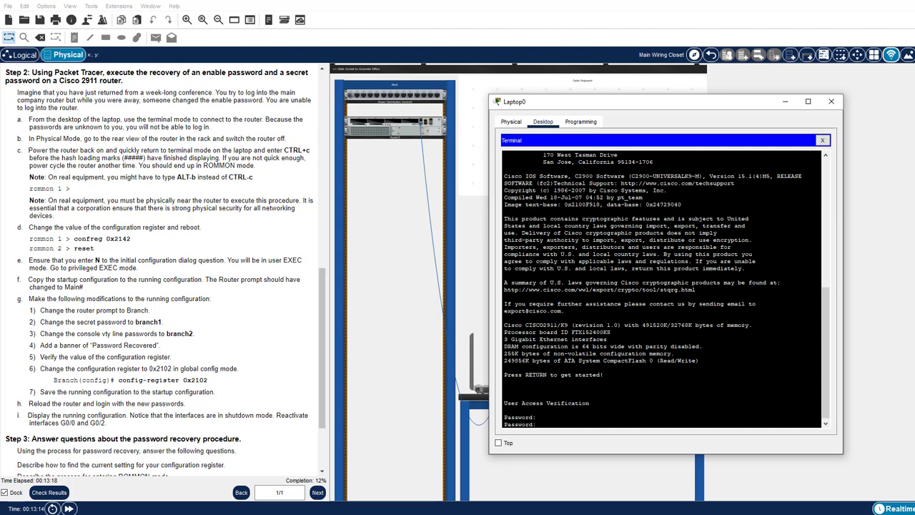
pyautogui.press('Return')
pyautogui.press('Return')
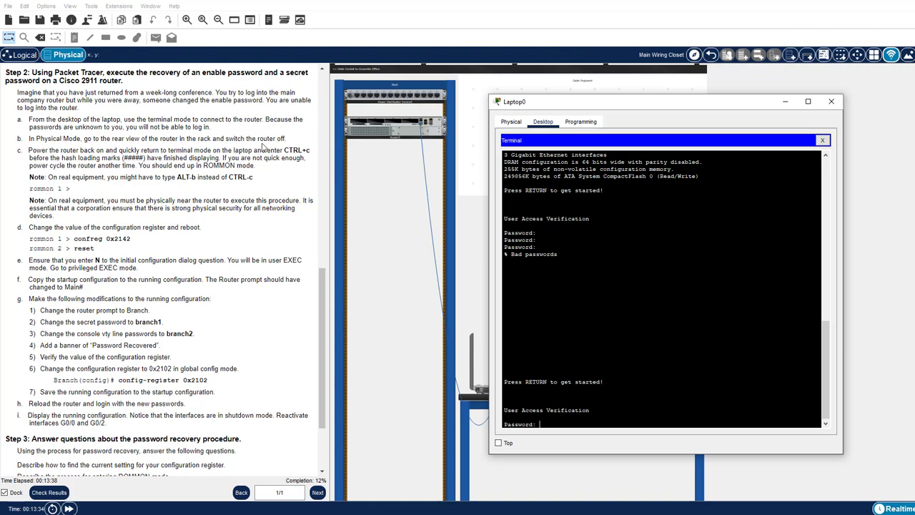
# Step: Open the router in the rack, enlarge its physical device view, and power cycle it with its power switch
pyautogui.click(384, 134)
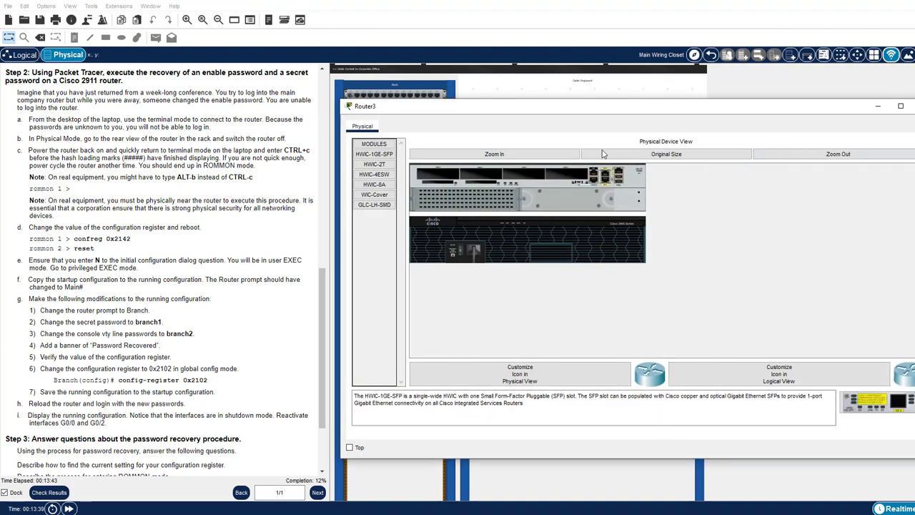
pyautogui.click(552, 154)
pyautogui.scroll(-1, 730, 265)
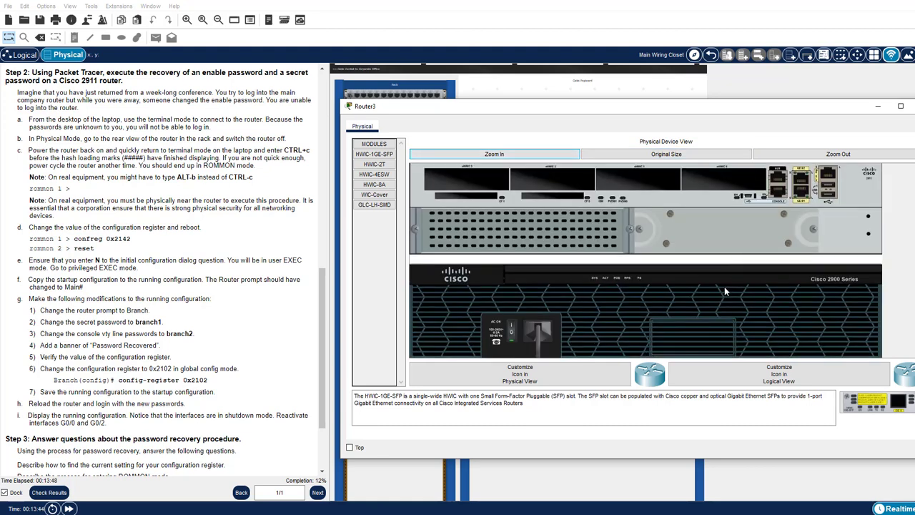
pyautogui.click(512, 333)
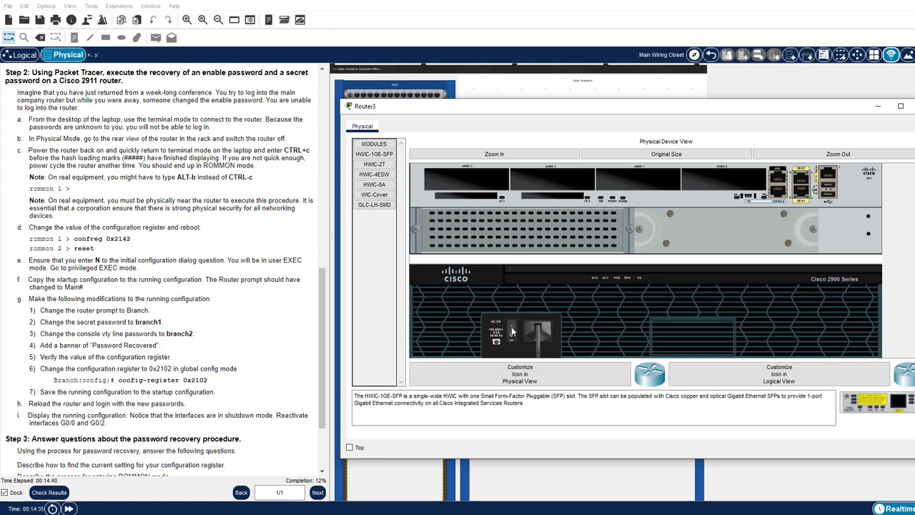
# Step: Return to the laptop's terminal and interrupt the router's boot before the image finishes decompressing to enter ROMMON mode
pyautogui.click(761, 480)
pyautogui.click(522, 392)
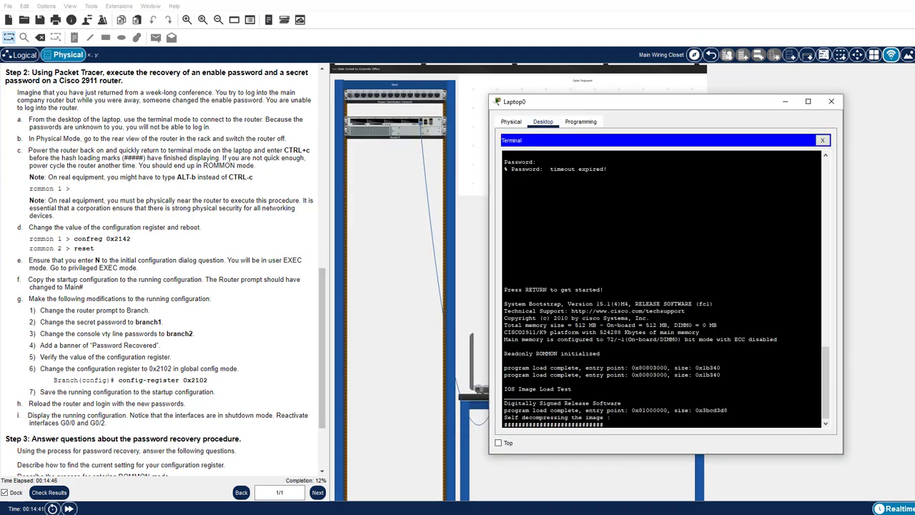
pyautogui.hotkey('ctrl', 'c')
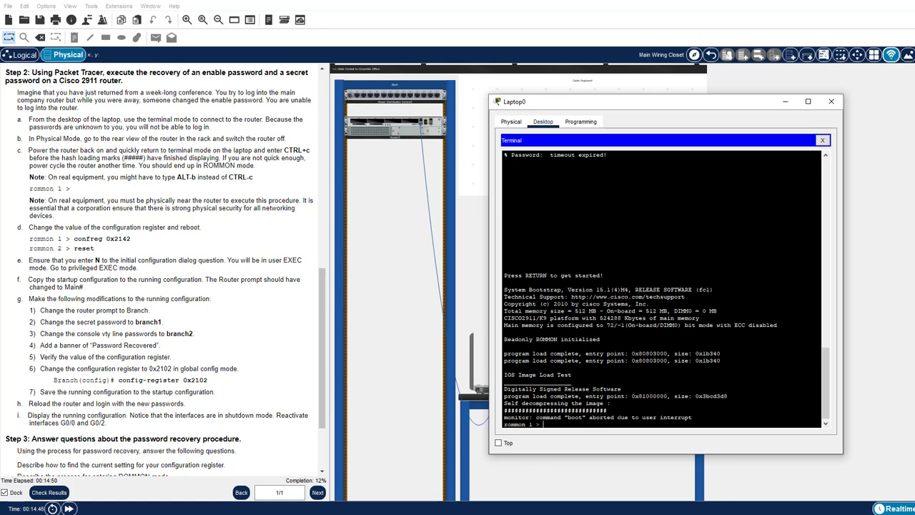
pyautogui.press('Return')
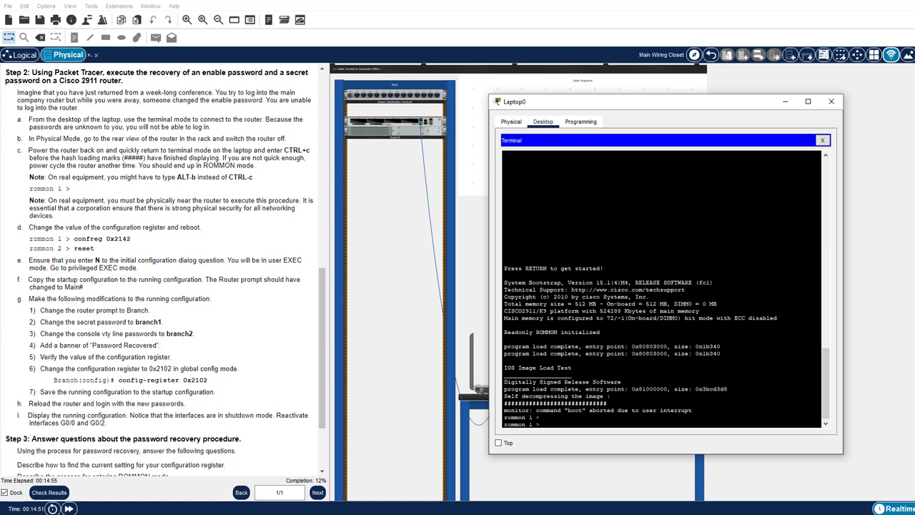
# Step: List the available ROMMON commands and set the configuration register to 0x2142 with confreg
pyautogui.write('?')
pyautogui.press('Return')
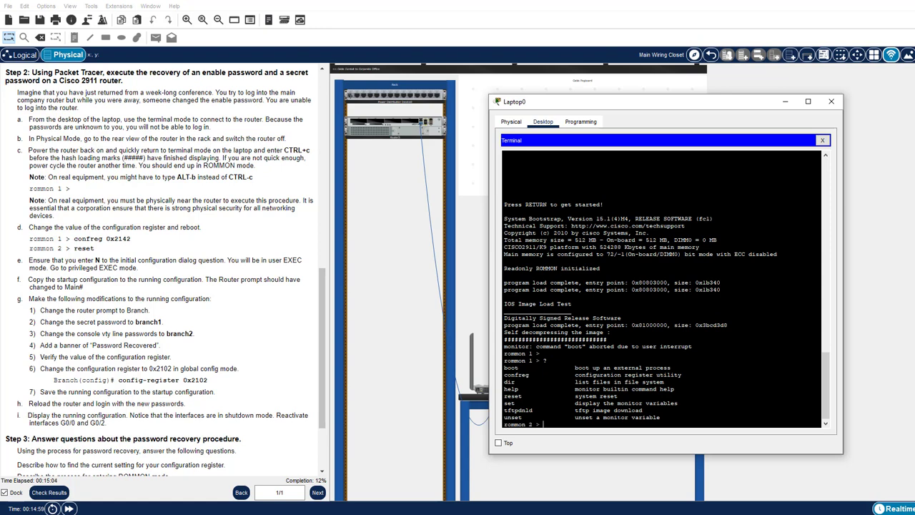
pyautogui.write('confreg')
pyautogui.write('0')
pyautogui.write('x2102')
pyautogui.press('BackSpace')
pyautogui.press('BackSpace')
pyautogui.write('42')
pyautogui.press('Return')
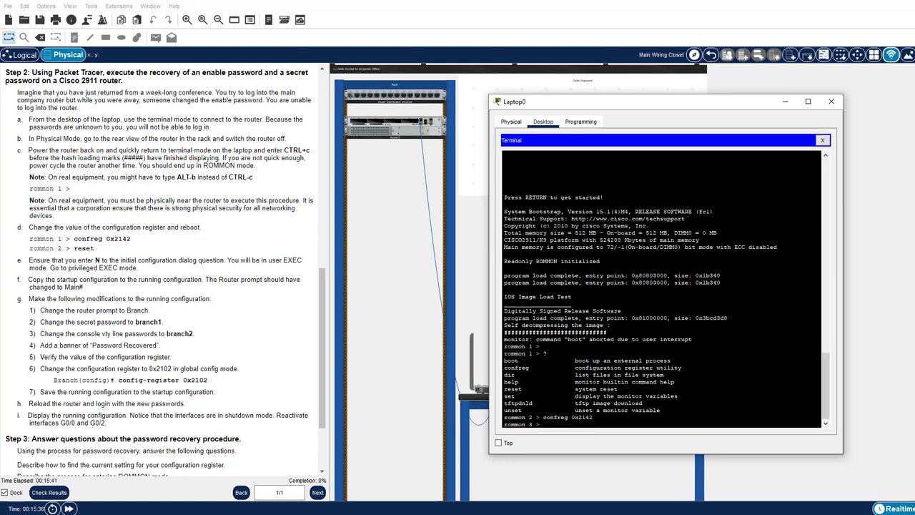
# Step: Reset the router, answer no to the initial configuration dialog, and enter privileged EXEC mode
pyautogui.write('reset')
pyautogui.press('Return')
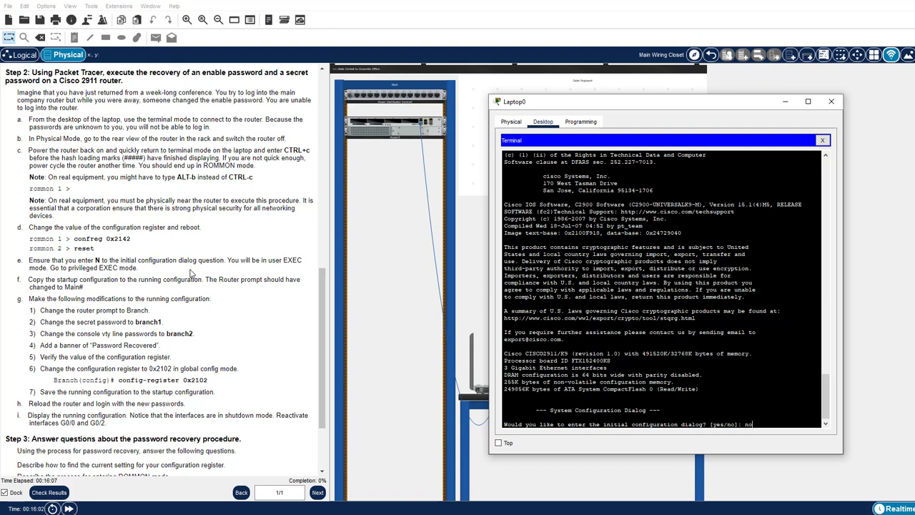
pyautogui.press('Return')
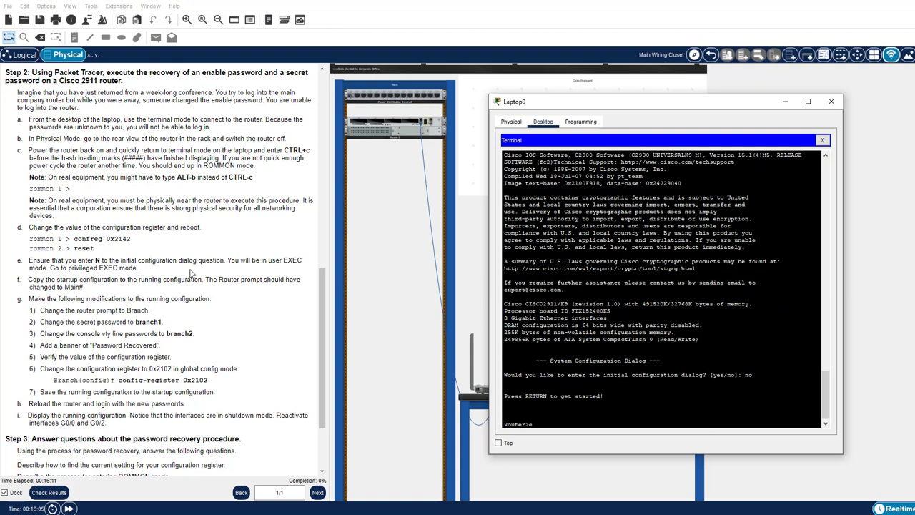
pyautogui.write('en')
pyautogui.press('Return')
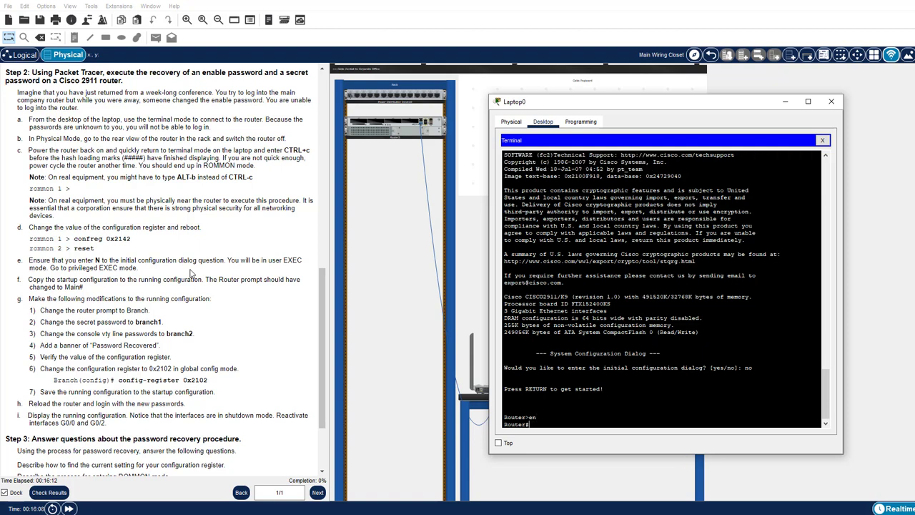
# Step: List the contents of the router's nvram: directory
pyautogui.scroll(-2, 44, 301)
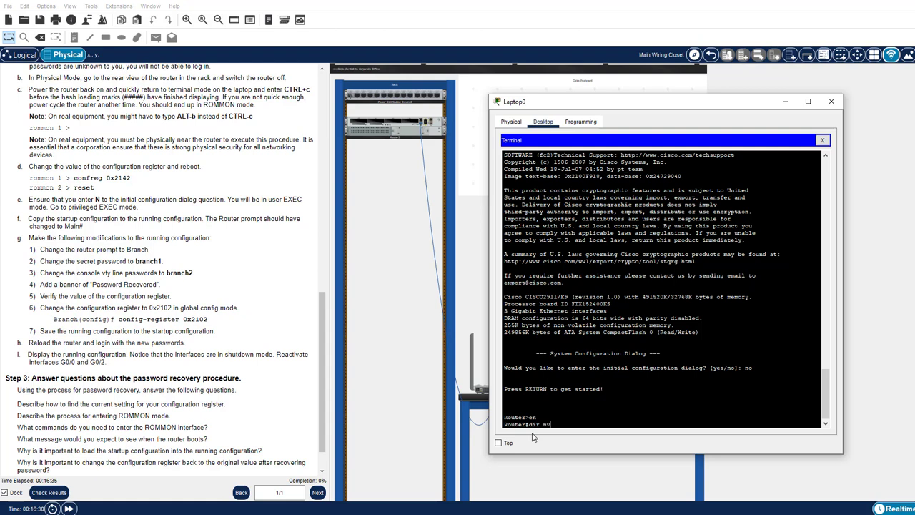
pyautogui.write('ram:')
pyautogui.press('Return')
# Step: Copy the startup-config to the running-config, accepting the default destination filename
pyautogui.write('cop')
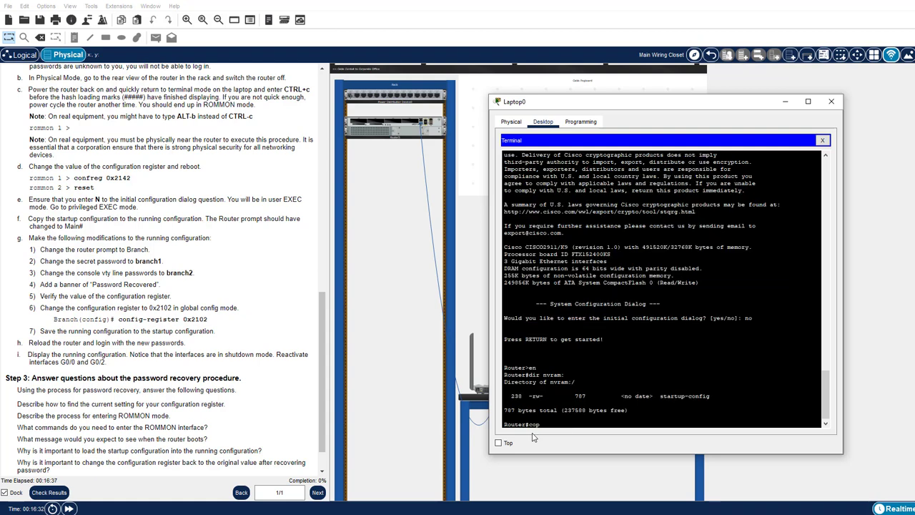
pyautogui.write('y st')
pyautogui.press('Tab')
pyautogui.write('run')
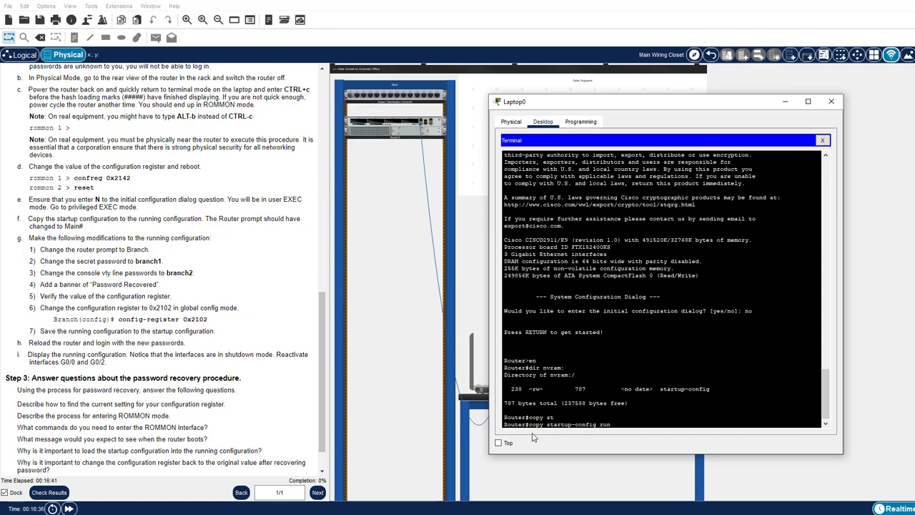
pyautogui.press('Tab')
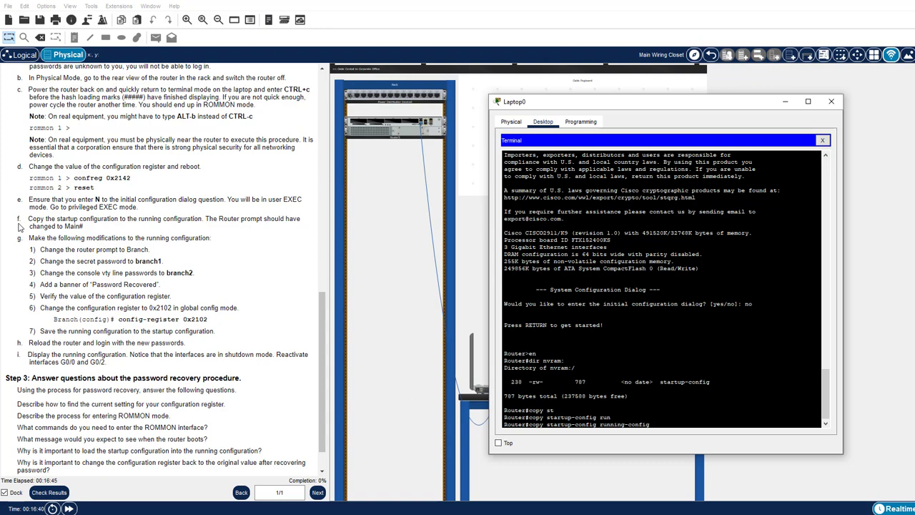
pyautogui.press('Return')
pyautogui.press('Return')
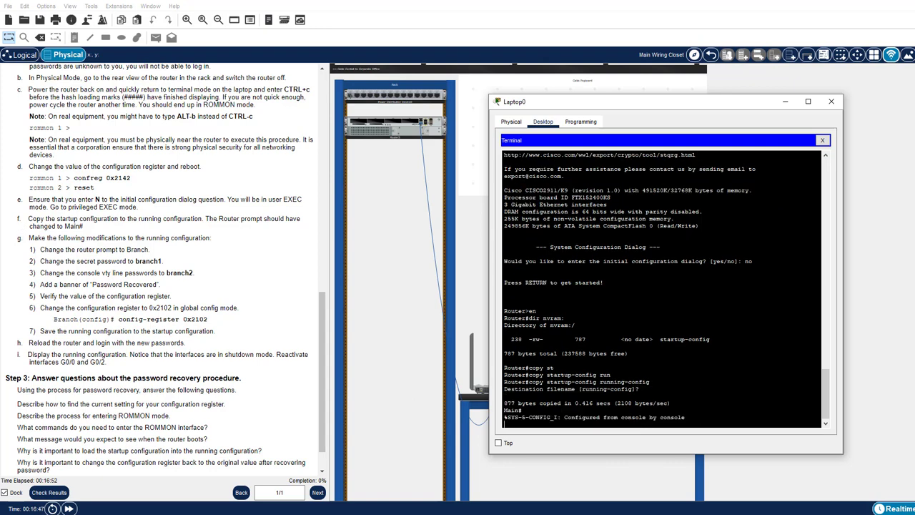
pyautogui.press('Return')
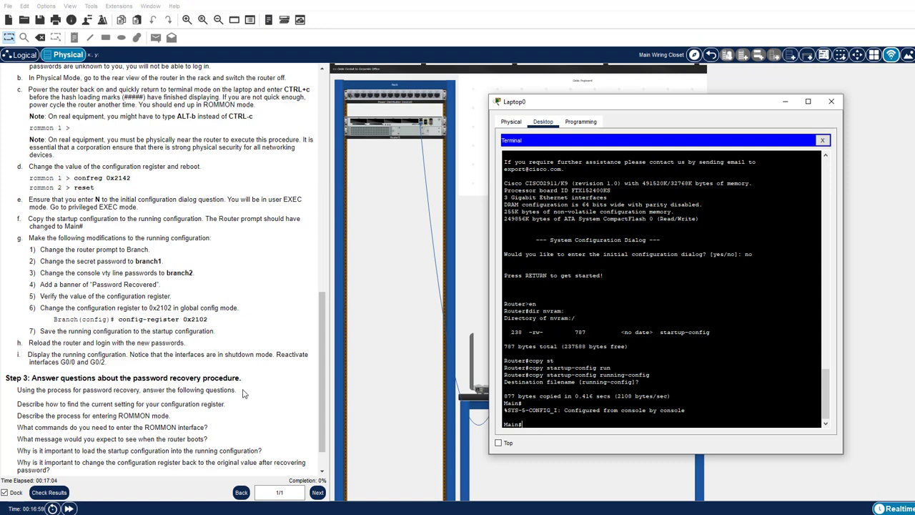
# Step: In global configuration mode, set the router's hostname to Branch and enter the lab's new enable secret password
pyautogui.moveTo(319, 344); pyautogui.dragTo(321, 360)
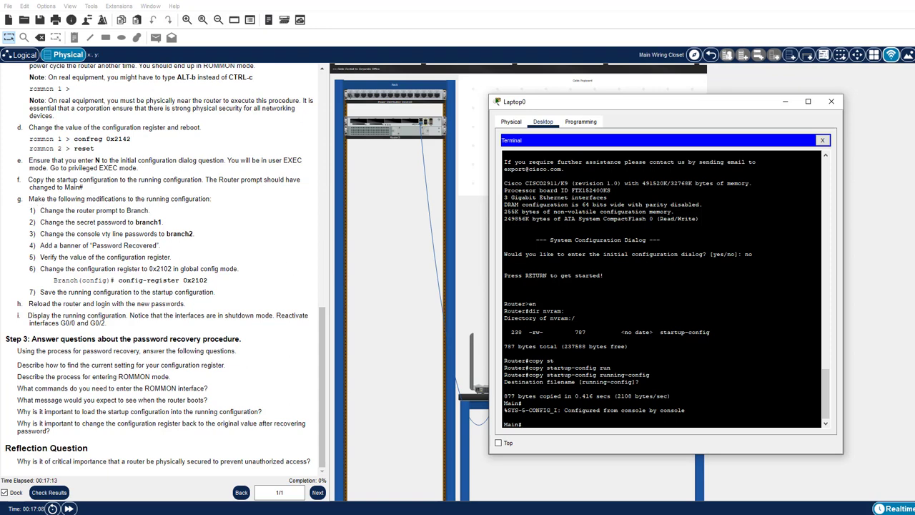
pyautogui.write('conf t')
pyautogui.press('Return')
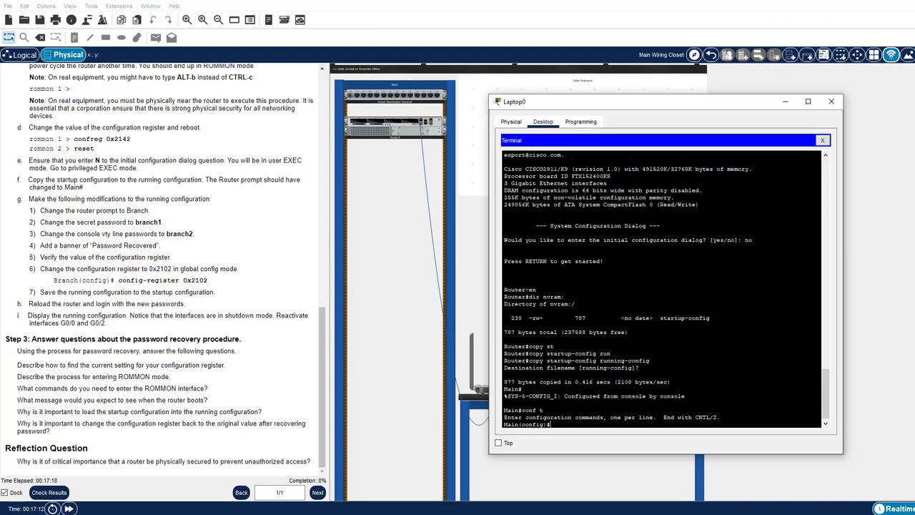
pyautogui.write('hostname Branch')
pyautogui.press('Return')
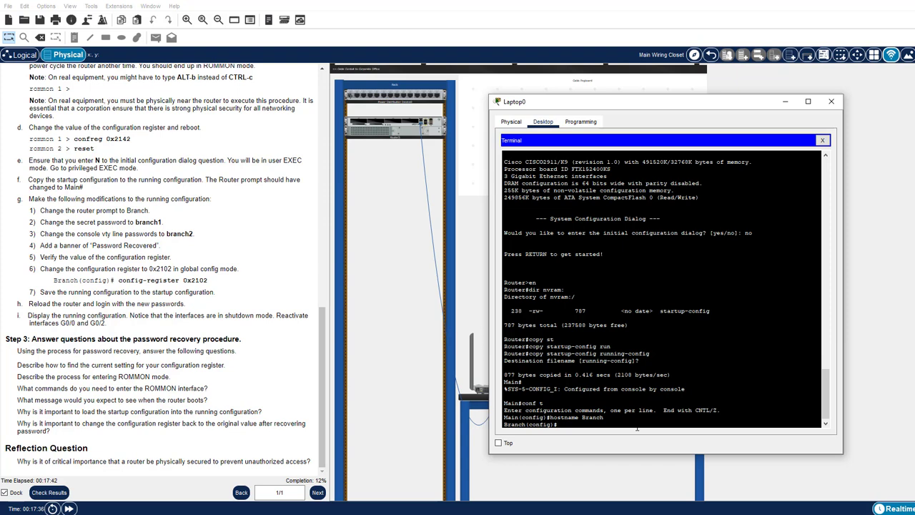
pyautogui.write('enable secret branch1')
pyautogui.press('Return')
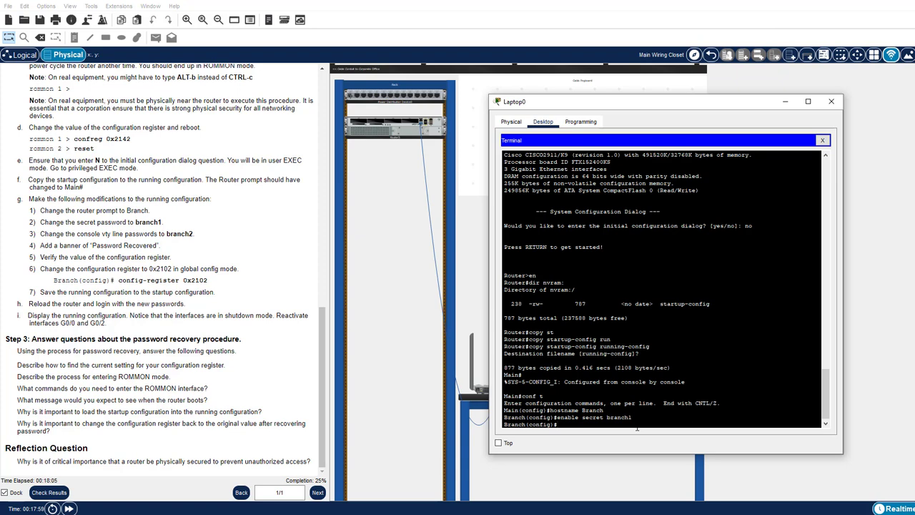
# Step: Set the lab's new line password on console line 0
pyautogui.write('line con 0')
pyautogui.press('Return')
pyautogui.write('password')
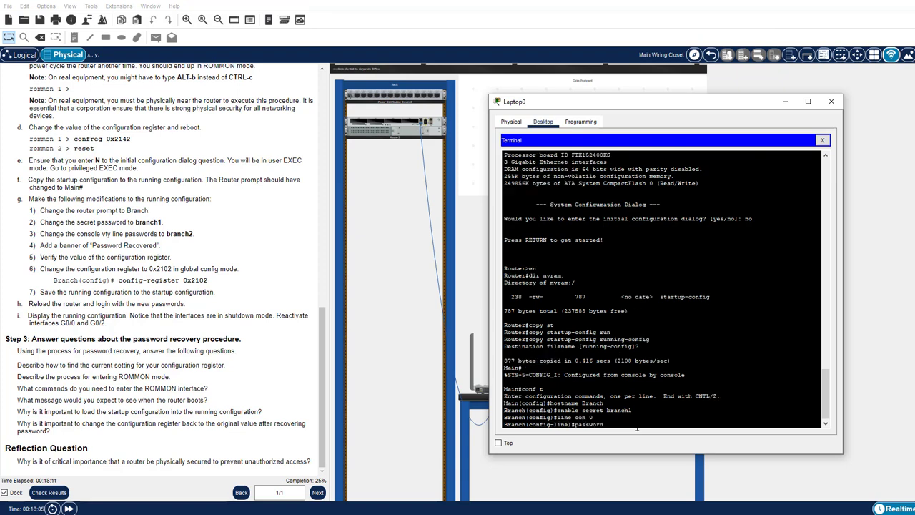
pyautogui.write(' branch2')
pyautogui.press('Return')
# Step: Set the lab's new line password on vty lines 0 through 15
pyautogui.write('line vt')
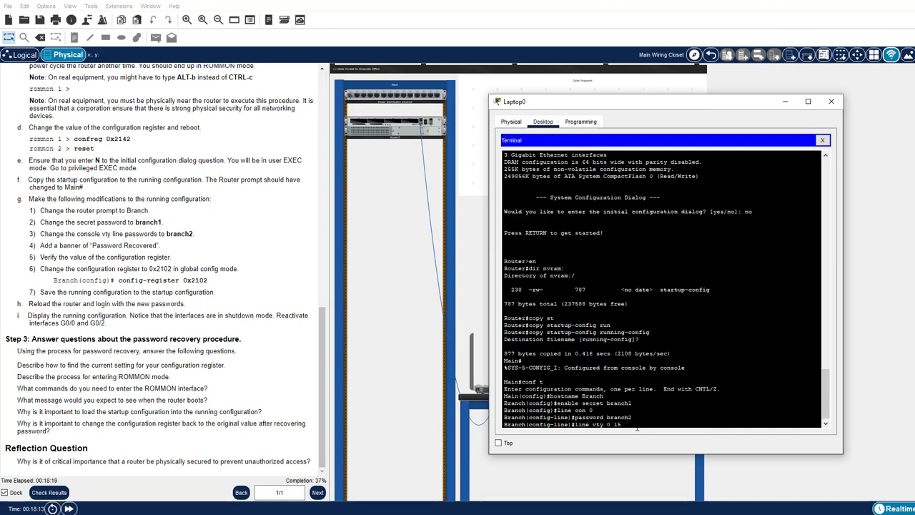
pyautogui.write('y 0 15')
pyautogui.press('Return')
pyautogui.write('password branch2')
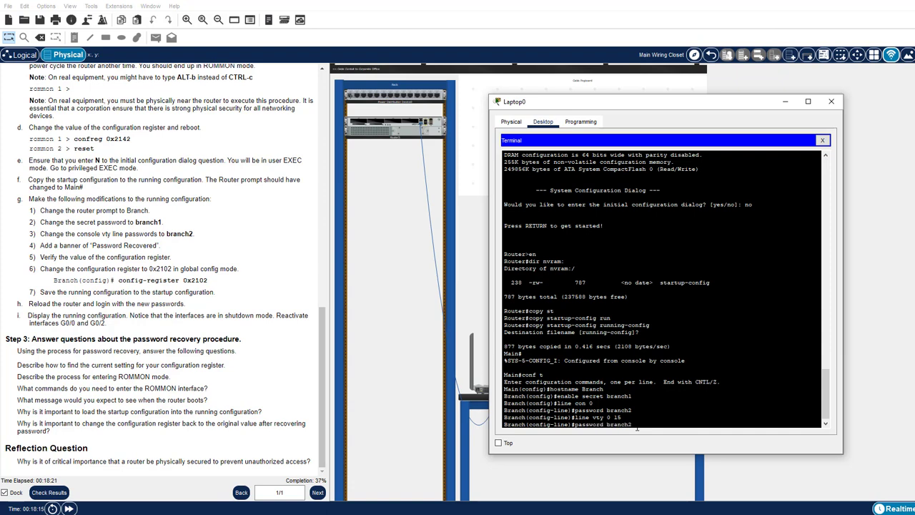
pyautogui.press('Return')
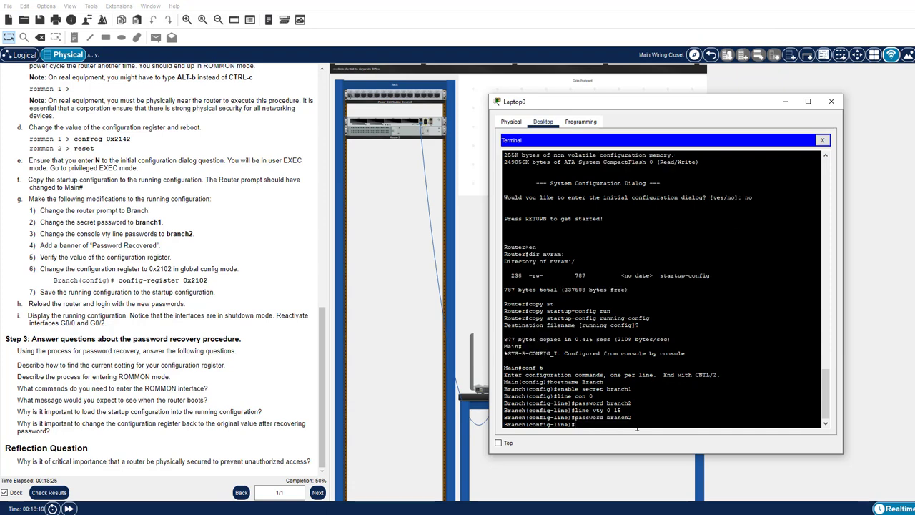
# Step: Display the running configuration from line configuration mode and check the login setting on the console and vty lines
pyautogui.write('do sho')
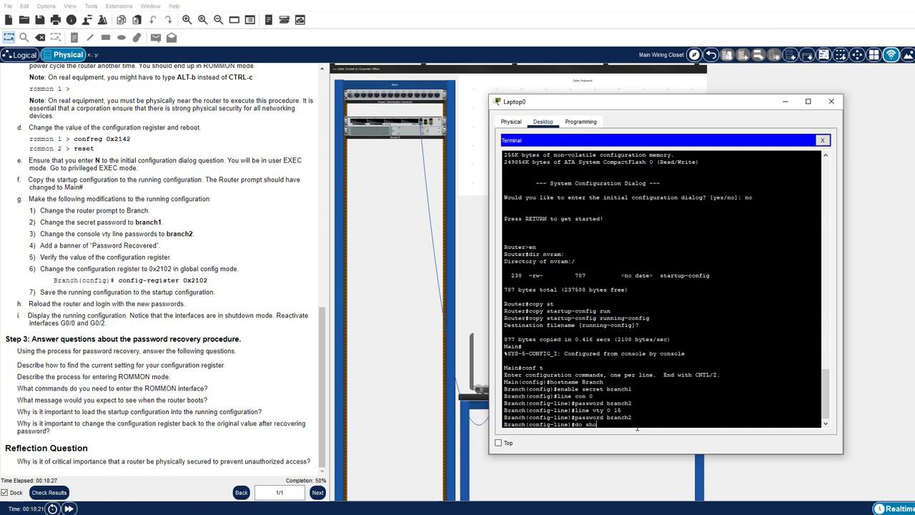
pyautogui.write('w run')
pyautogui.press('Return')
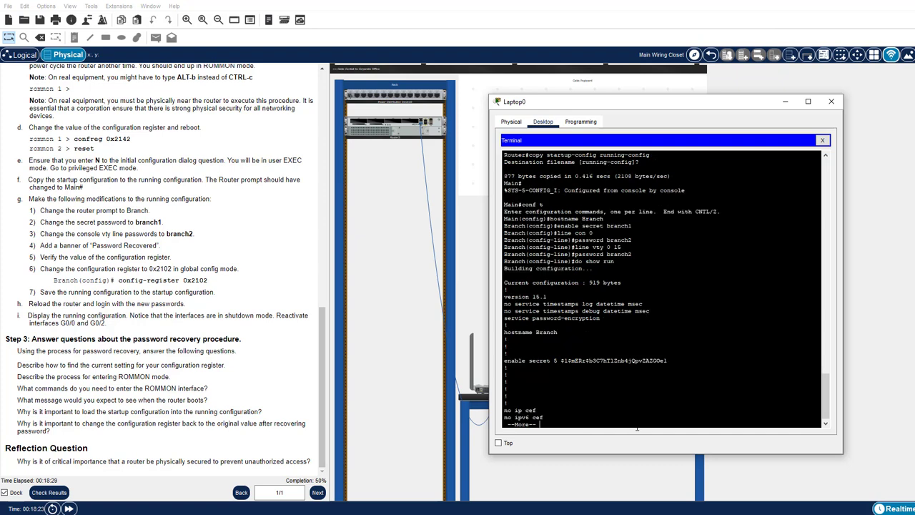
pyautogui.press('space')
pyautogui.press('space')
pyautogui.moveTo(526, 374); pyautogui.dragTo(526, 353)
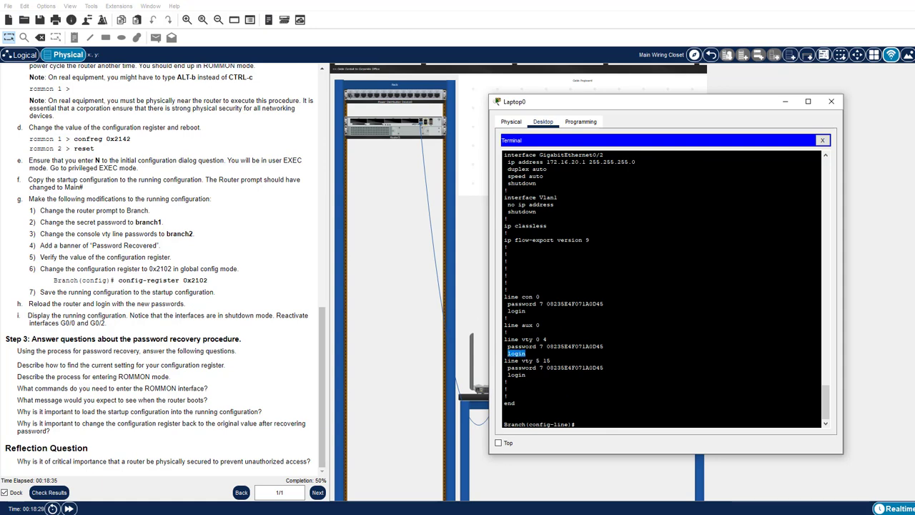
pyautogui.click(526, 375)
# Step: Exit line configuration and set the message-of-the-day banner to "Password Recovered"
pyautogui.write('exit')
pyautogui.press('Return')
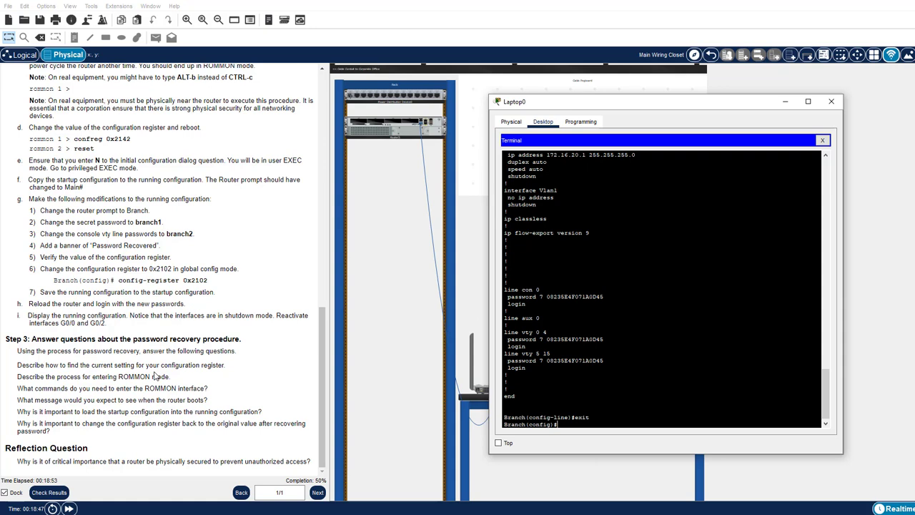
pyautogui.write('banner motd "Password Recovered"')
pyautogui.press('Return')
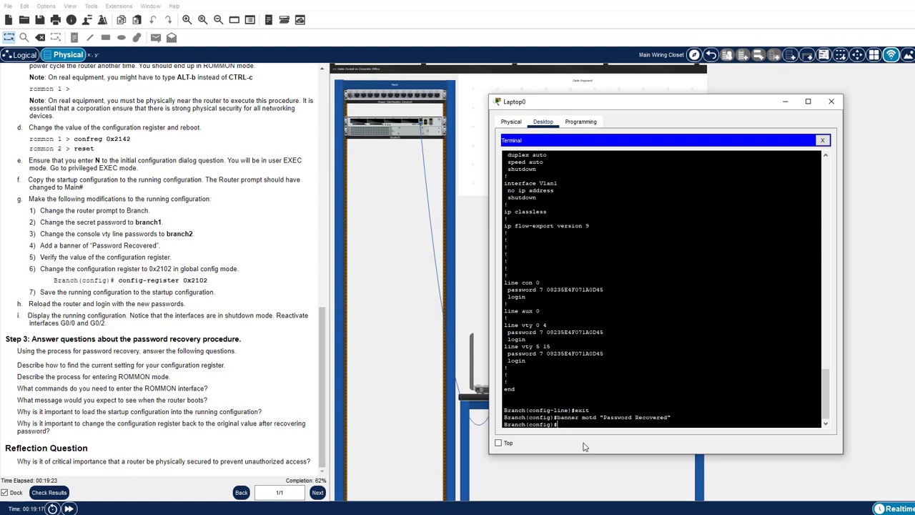
# Step: Check the current configuration register value by showing the version information filtered with "include register"
pyautogui.write('how')
pyautogui.write('ver')
pyautogui.press('Return')
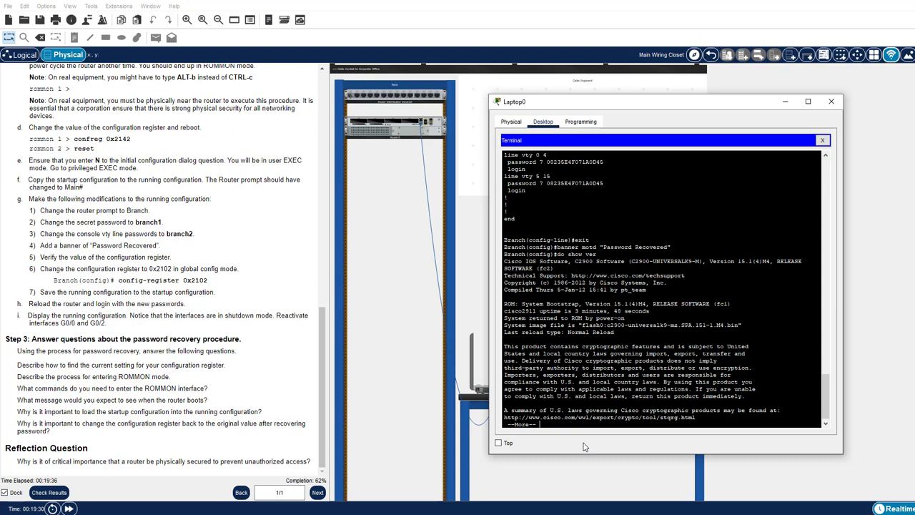
pyautogui.press('q')
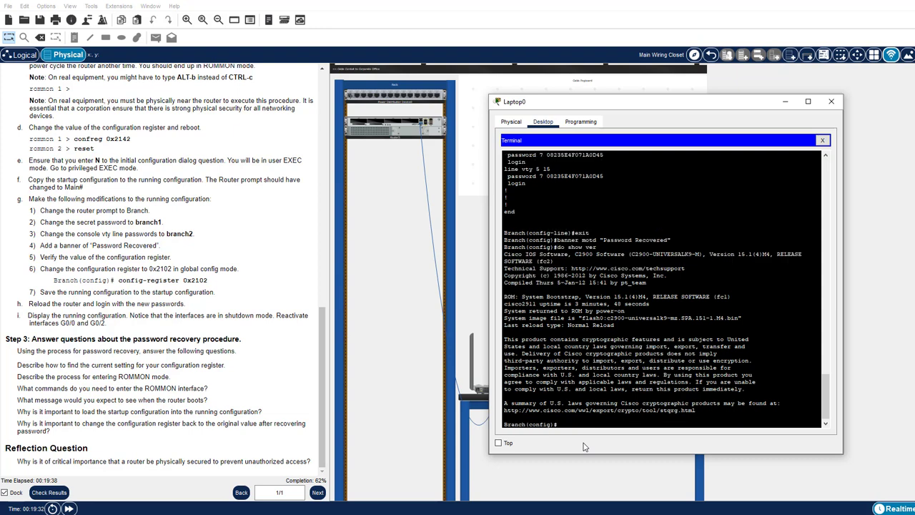
pyautogui.press('Up')
pyautogui.write('| include register')
pyautogui.press('Return')
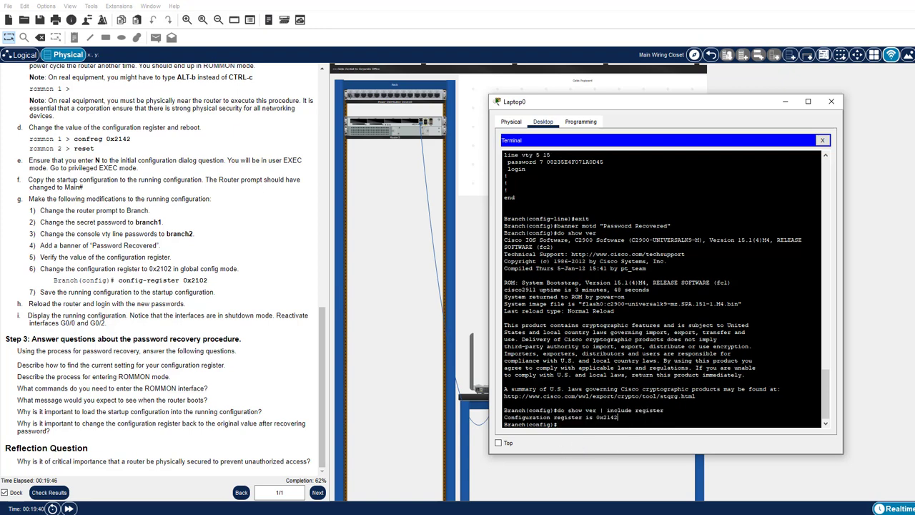
pyautogui.moveTo(619, 416); pyautogui.dragTo(503, 418)
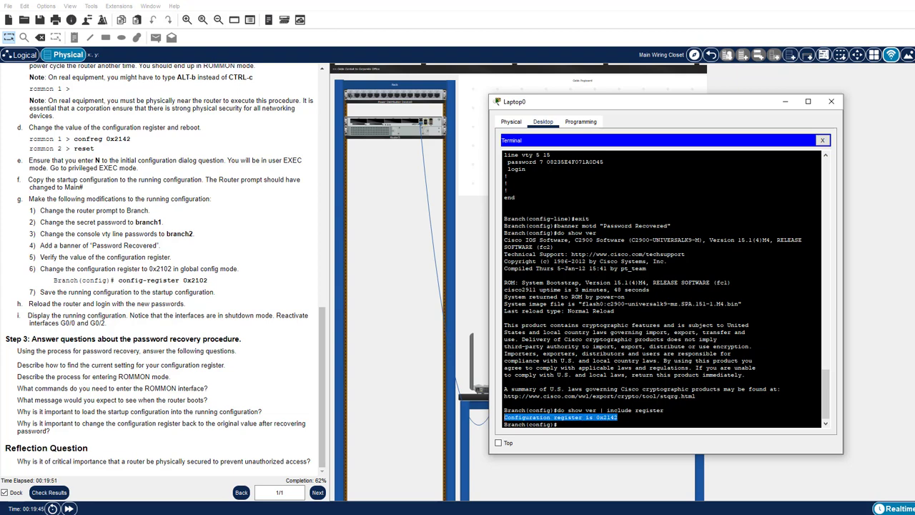
pyautogui.click(585, 442)
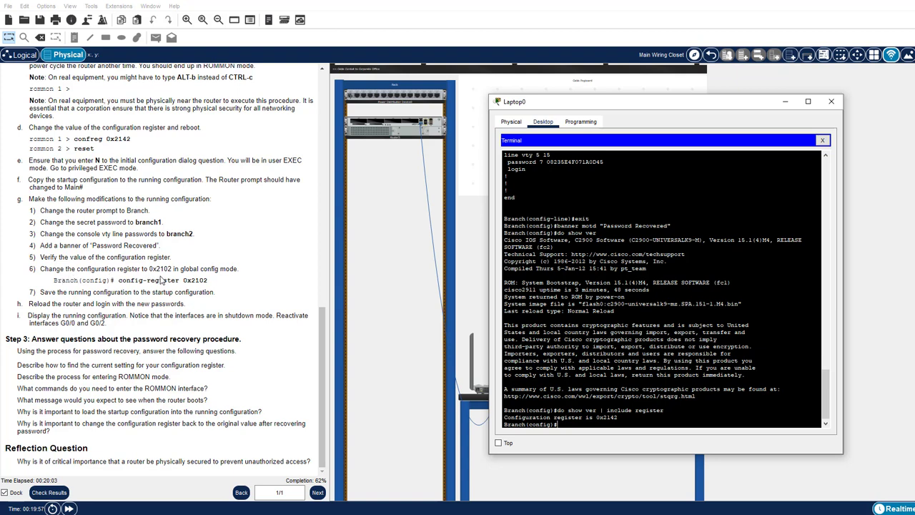
# Step: Set the router's configuration register to 0x2102 in global configuration mode
pyautogui.write('con')
pyautogui.press('Tab')
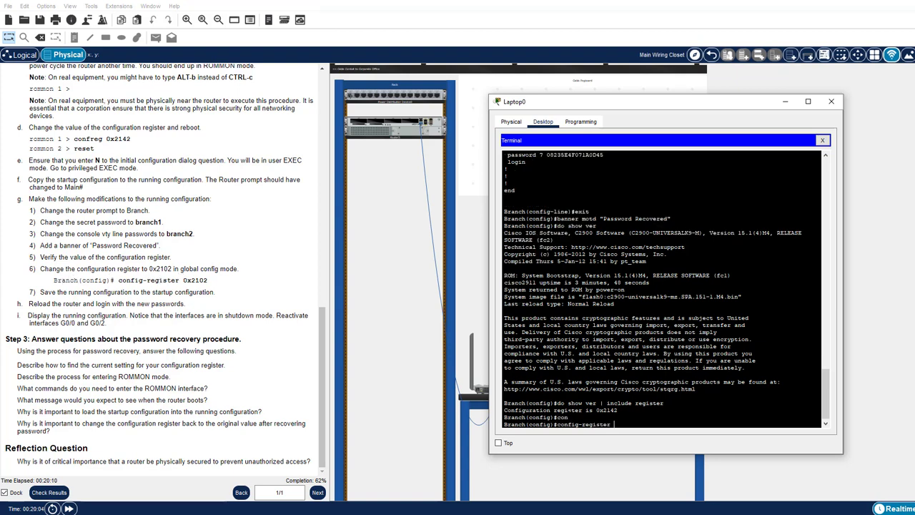
pyautogui.write('0')
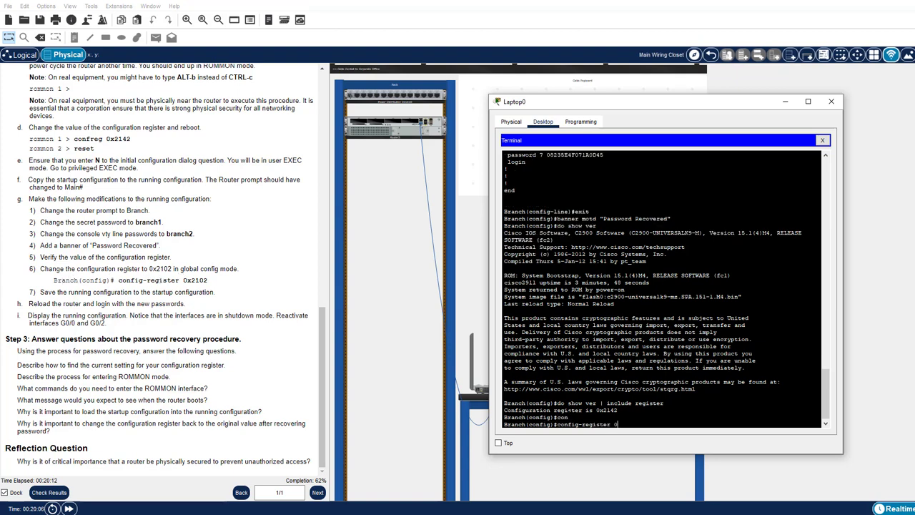
pyautogui.write('x2102')
pyautogui.press('Return')
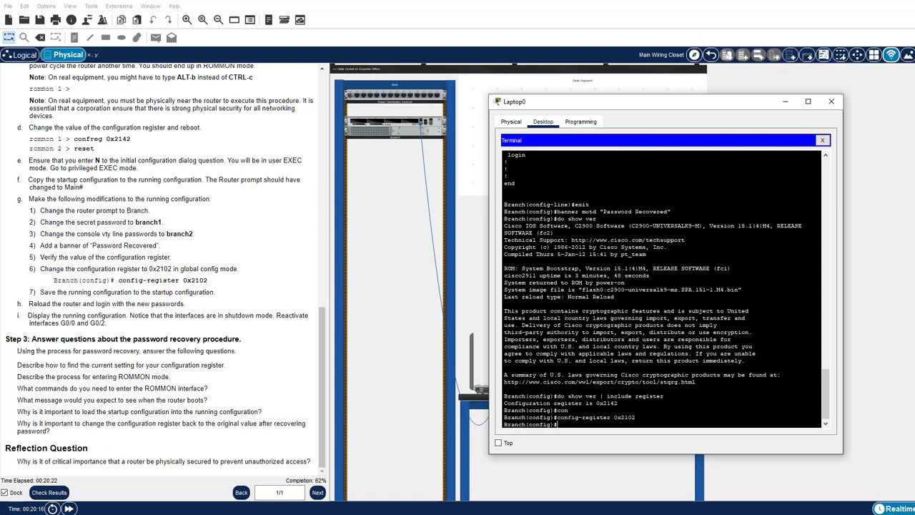
# Step: Return to privileged EXEC mode and save the running configuration to startup-config, accepting the default destination filename
pyautogui.write('end')
pyautogui.press('Return')
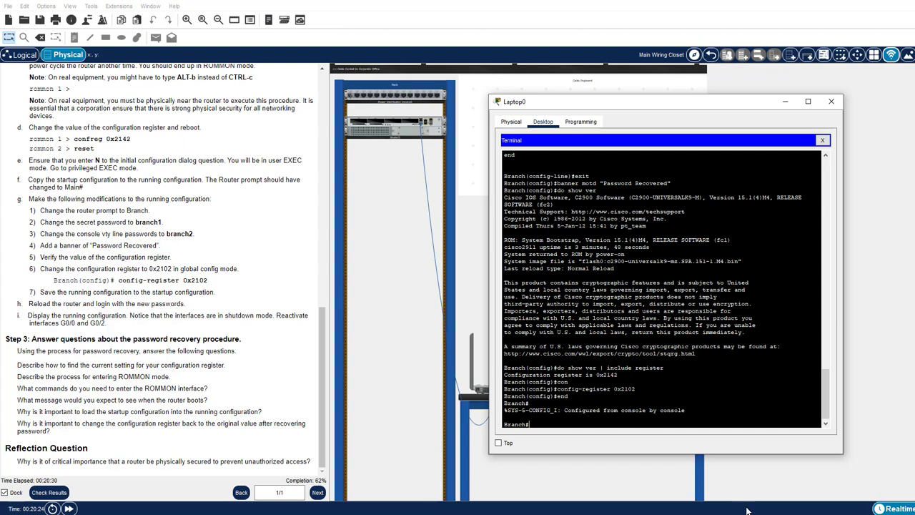
pyautogui.write('copy run star')
pyautogui.press('Return')
pyautogui.press('Return')
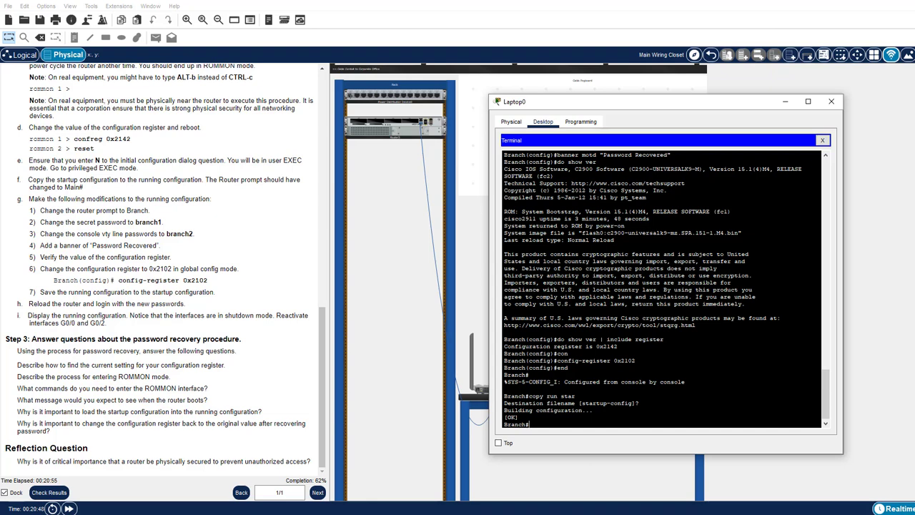
# Step: Reload the router and confirm the reload
pyautogui.write('reload')
pyautogui.press('Return')
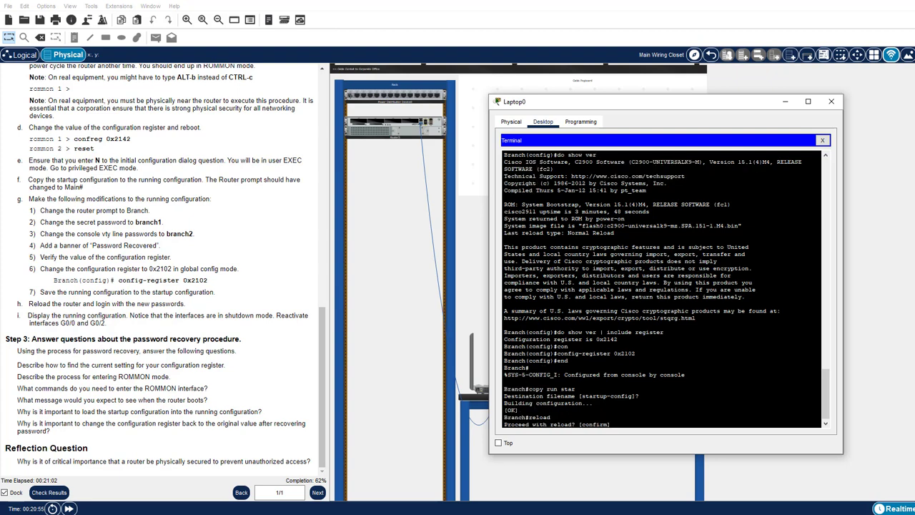
pyautogui.press('Return')
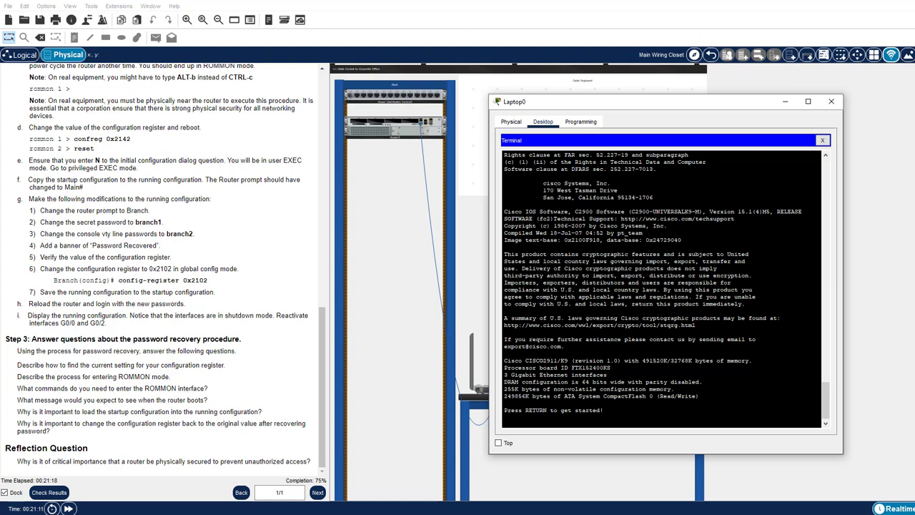
# Step: Log in to the console with the new line password and enter privileged EXEC mode with the new enable secret password
pyautogui.press('Return')
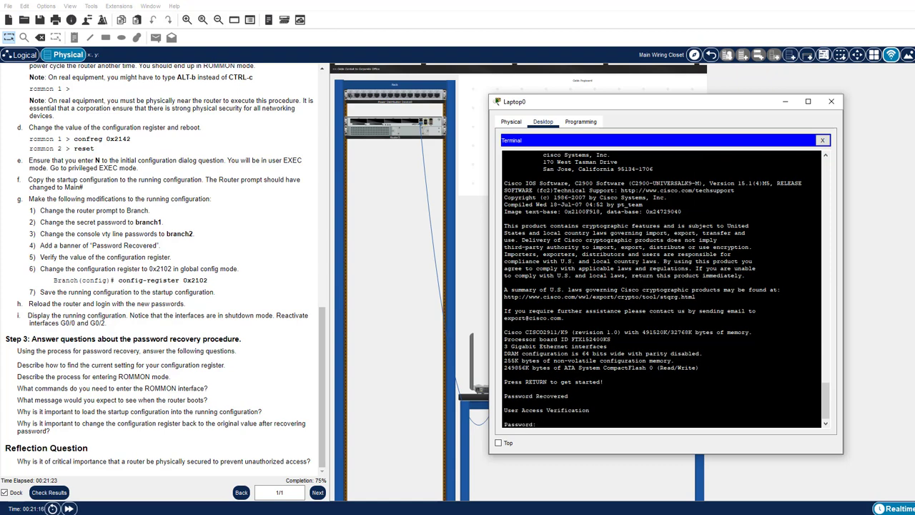
pyautogui.press('Return')
pyautogui.write('en')
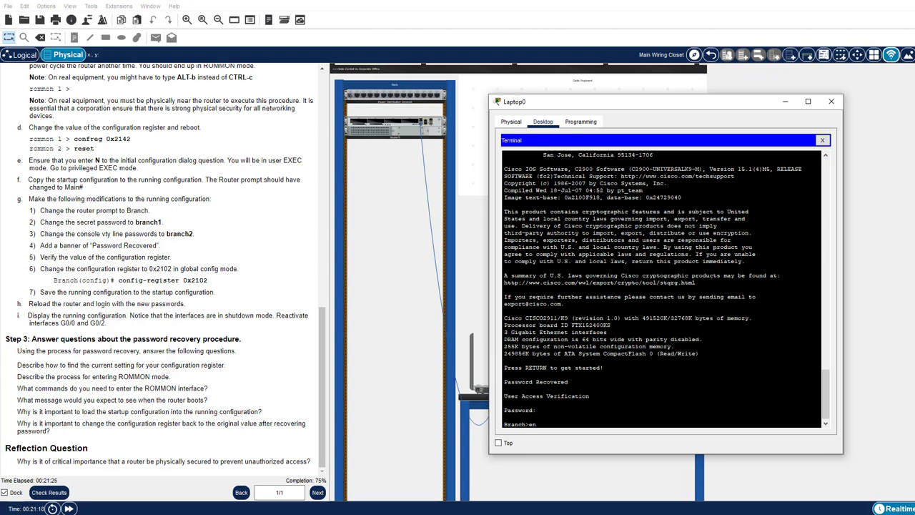
pyautogui.press('Return')
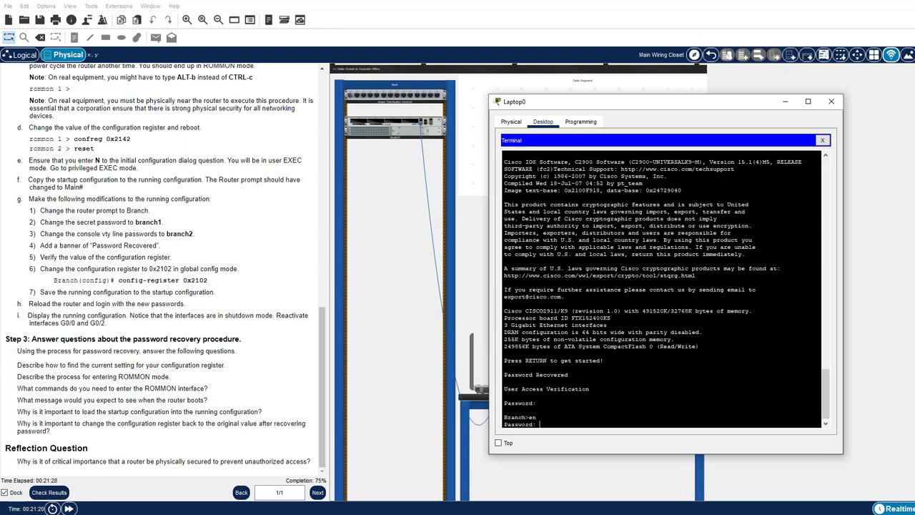
pyautogui.press('Return')
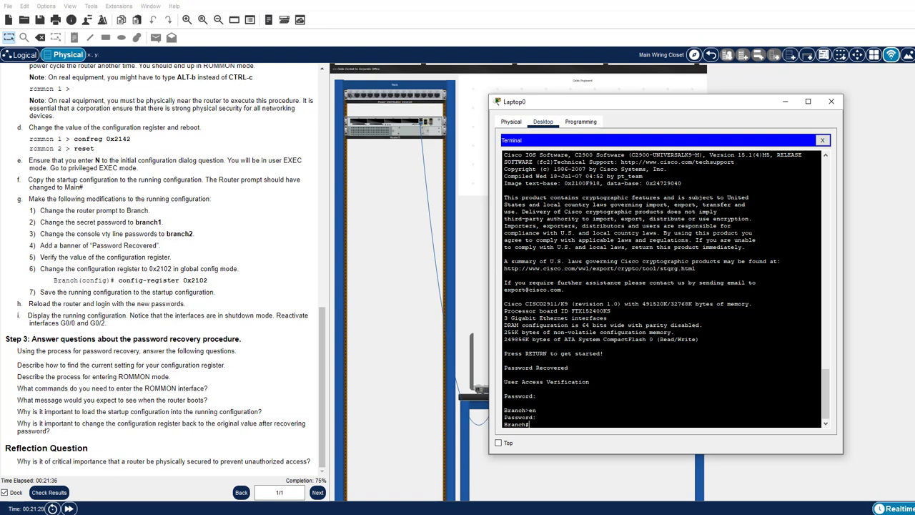
# Step: Display the full running configuration and review the interface, banner and line settings
pyautogui.write('show run')
pyautogui.press('Return')
pyautogui.press('space')
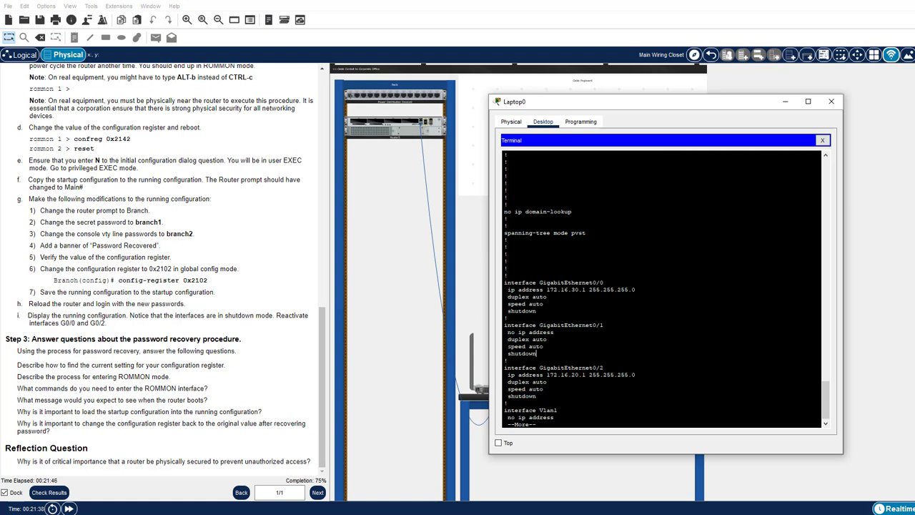
pyautogui.press('space')
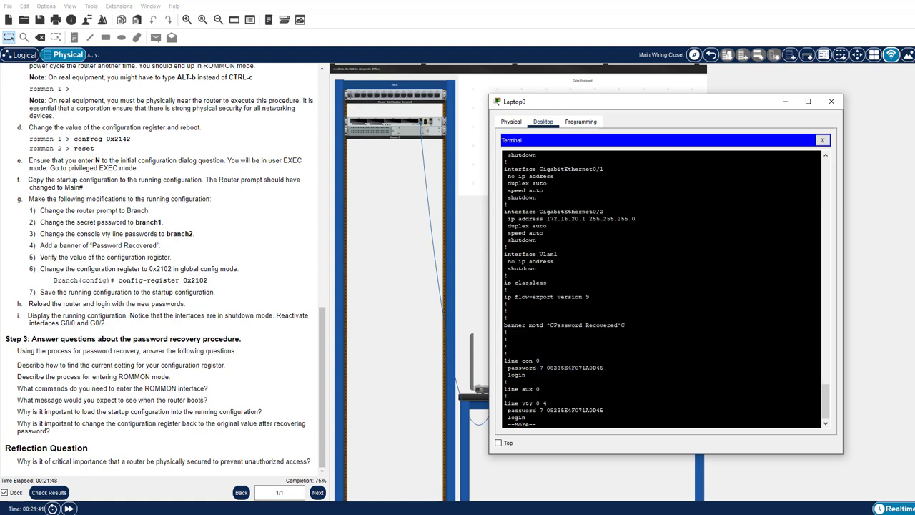
pyautogui.press('space')
# Step: Show the IP interface brief summary and check the addresses and status of the router's interfaces
pyautogui.write('sh ip')
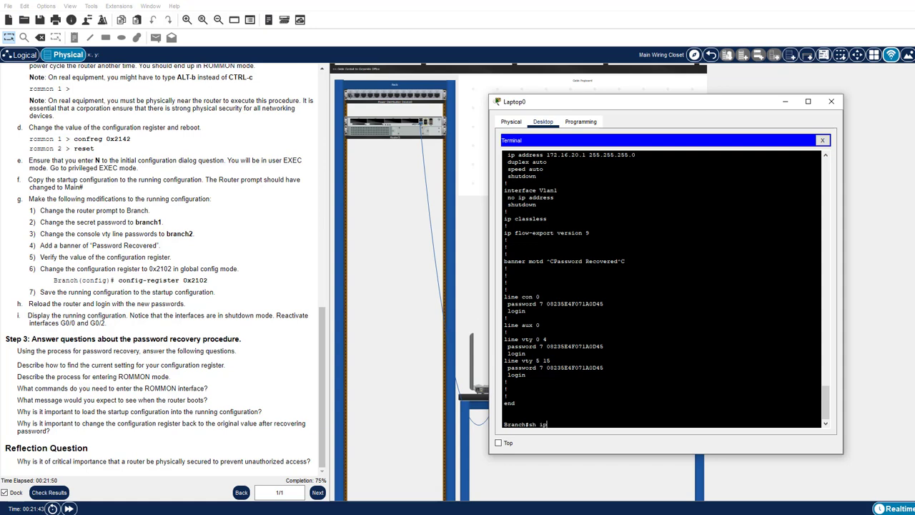
pyautogui.write(' int br')
pyautogui.press('Return')
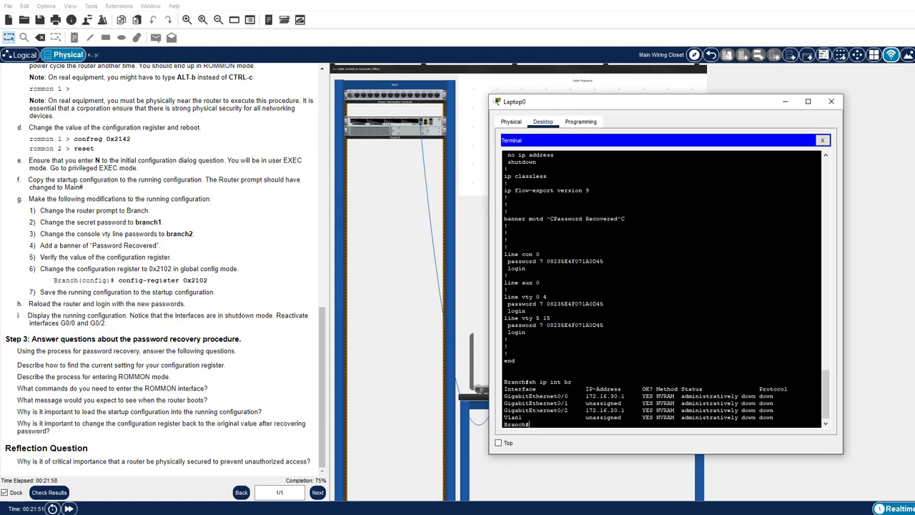
pyautogui.moveTo(633, 410); pyautogui.dragTo(582, 410)
pyautogui.click(609, 410)
# Step: Enter global configuration mode and reactivate interface g0/0 with no shut
pyautogui.write('conf t')
pyautogui.press('Return')
pyautogui.write('ig)#i')
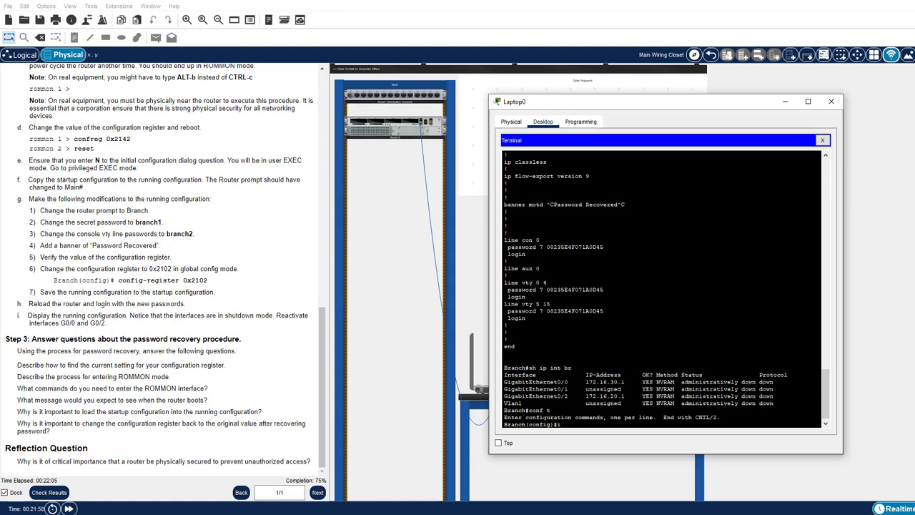
pyautogui.write('nt g0/0')
pyautogui.press('Return')
pyautogui.write('hut')
pyautogui.press('Return')
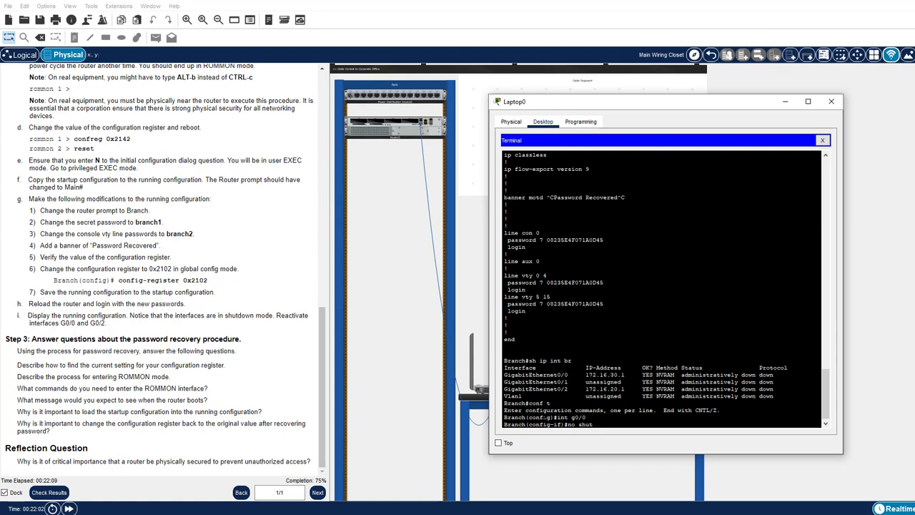
pyautogui.press('Return')
# Step: Reactivate interface g0/2 with no shut and return to privileged EXEC mode
pyautogui.write('int g0/0')
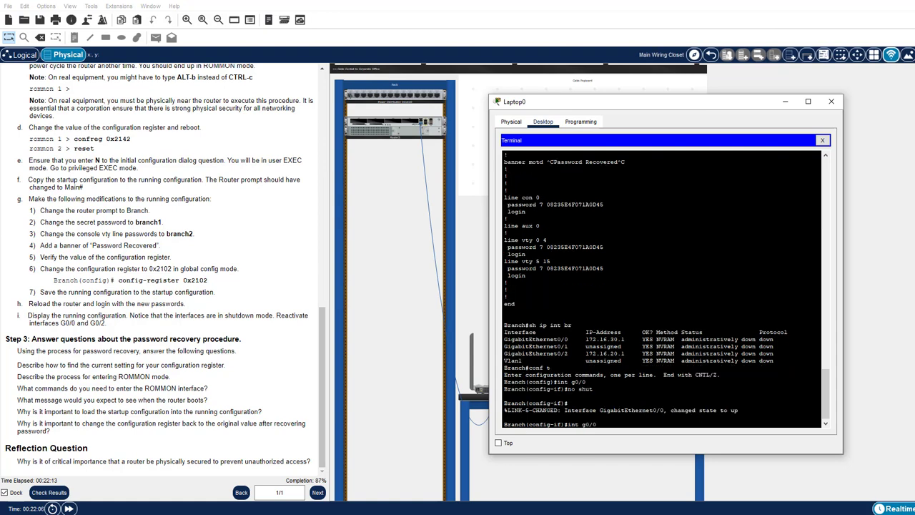
pyautogui.press('BackSpace')
pyautogui.write('2')
pyautogui.press('Return')
pyautogui.write('no shut')
pyautogui.press('Return')
pyautogui.press('Return')
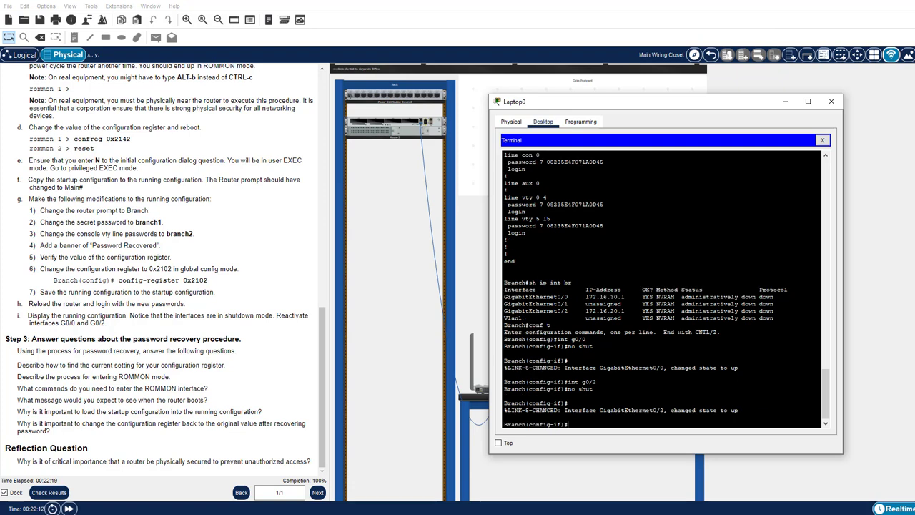
pyautogui.write('end')
pyautogui.press('Return')
pyautogui.press('Return')
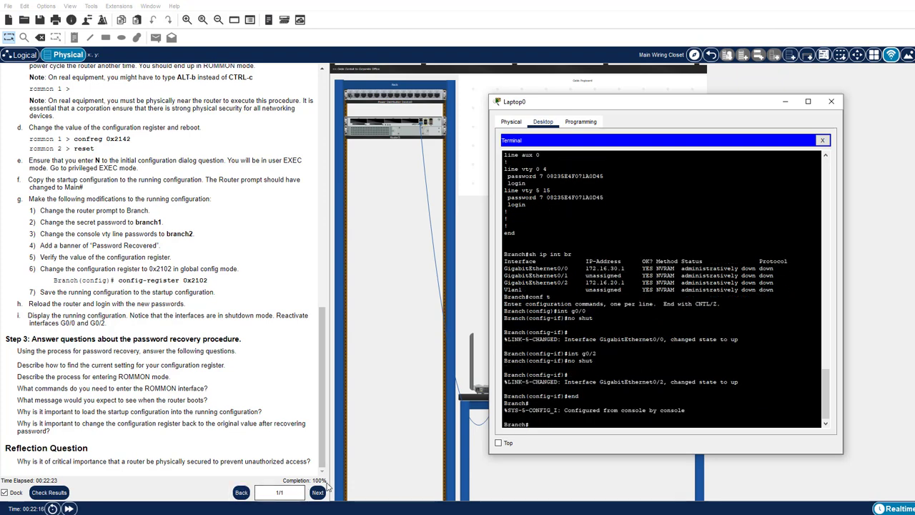
# Step: Check the activity results and review the status of the assessment items
pyautogui.click(48, 493)
pyautogui.click(88, 60)
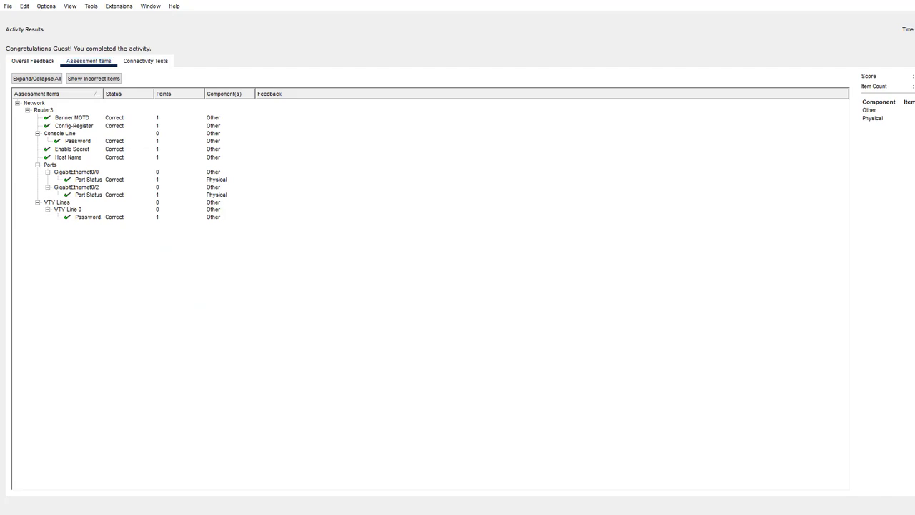
pyautogui.press('Escape')
# Step: Verify the configuration register on the Branch router with the version output filtered by "include register"
pyautogui.click(521, 399)
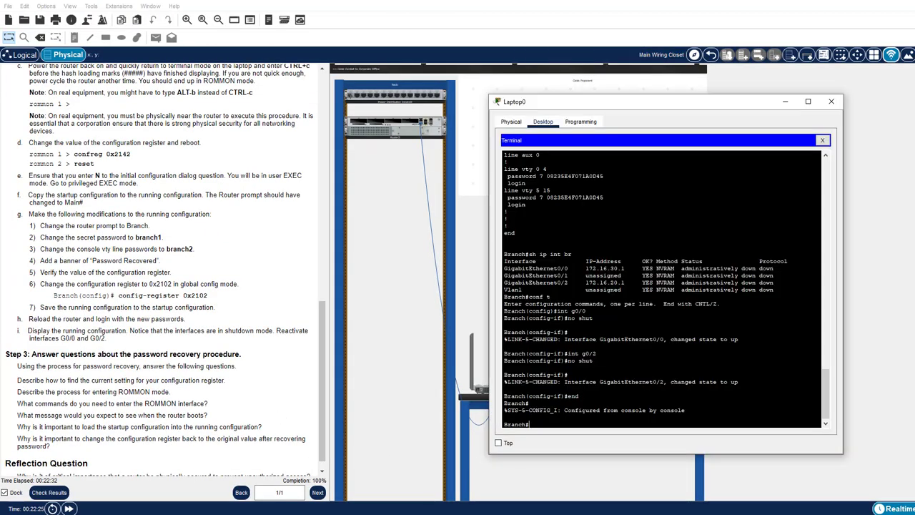
pyautogui.write('sho ver | include')
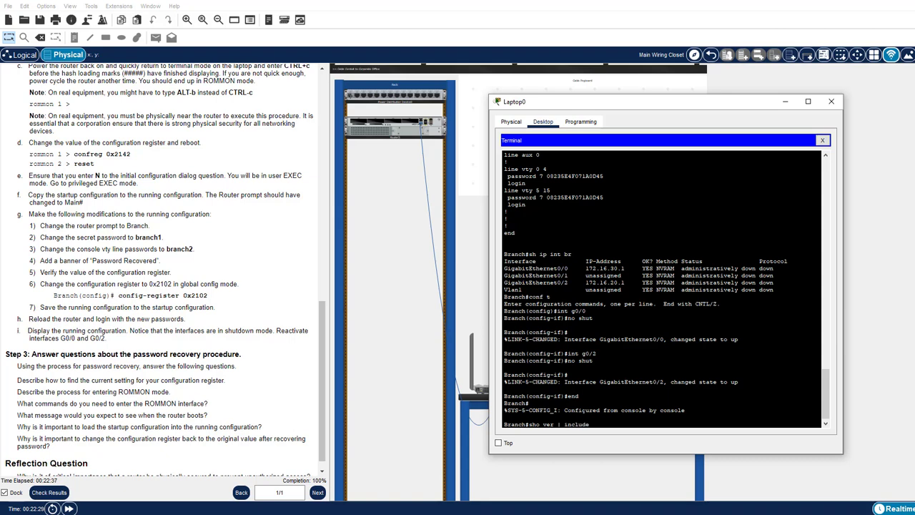
pyautogui.write(' register')
pyautogui.press('Return')
pyautogui.moveTo(597, 417)
pyautogui.mouseDown()
pyautogui.moveTo(618, 417)
pyautogui.moveTo(596, 417)
pyautogui.mouseUp()
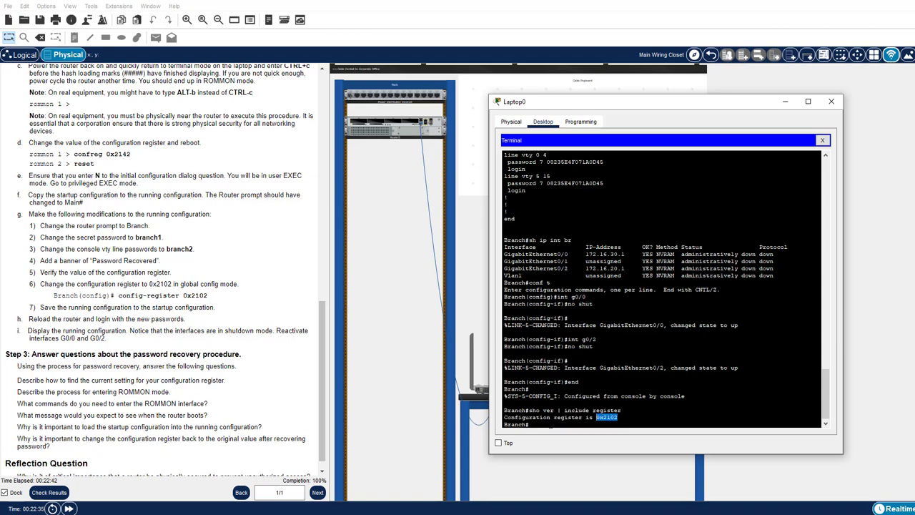
pyautogui.click(550, 424)
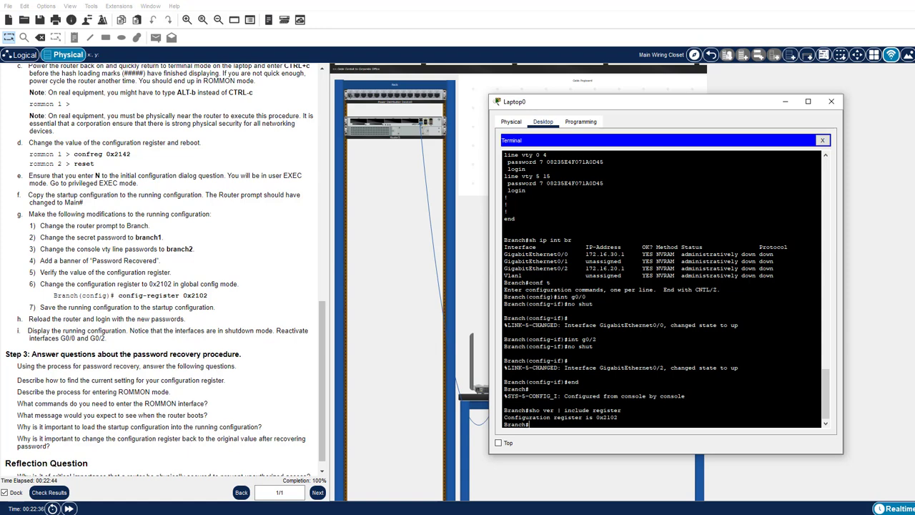